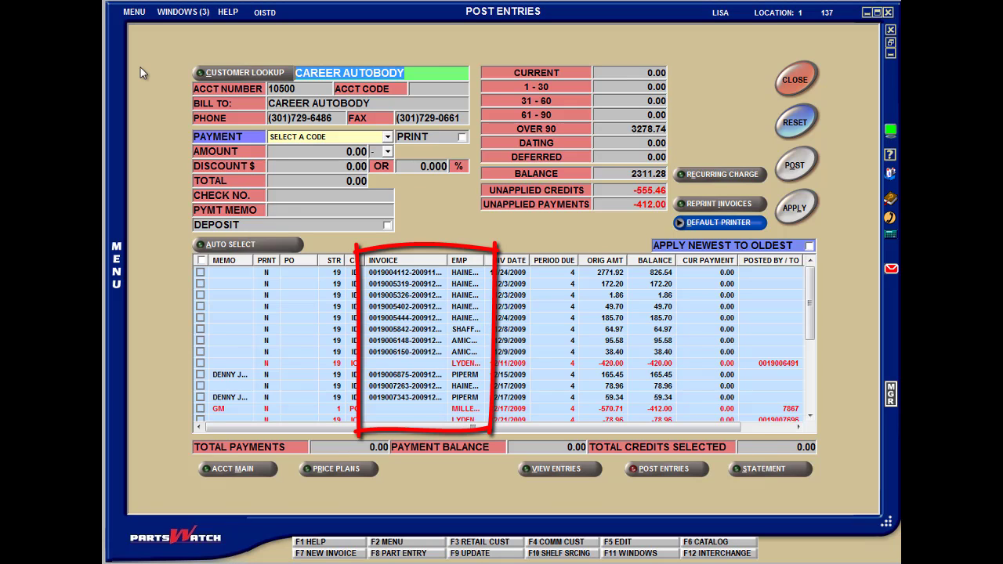
# Look up the Valley Auto account by its account number in Post Entries.
pyautogui.write('3')
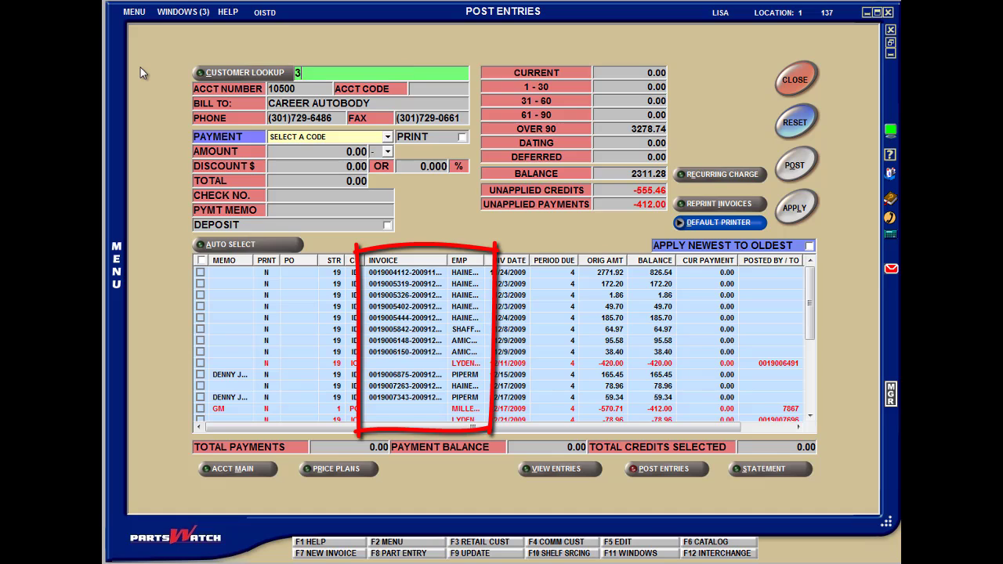
pyautogui.write('6540')
pyautogui.press('Return')
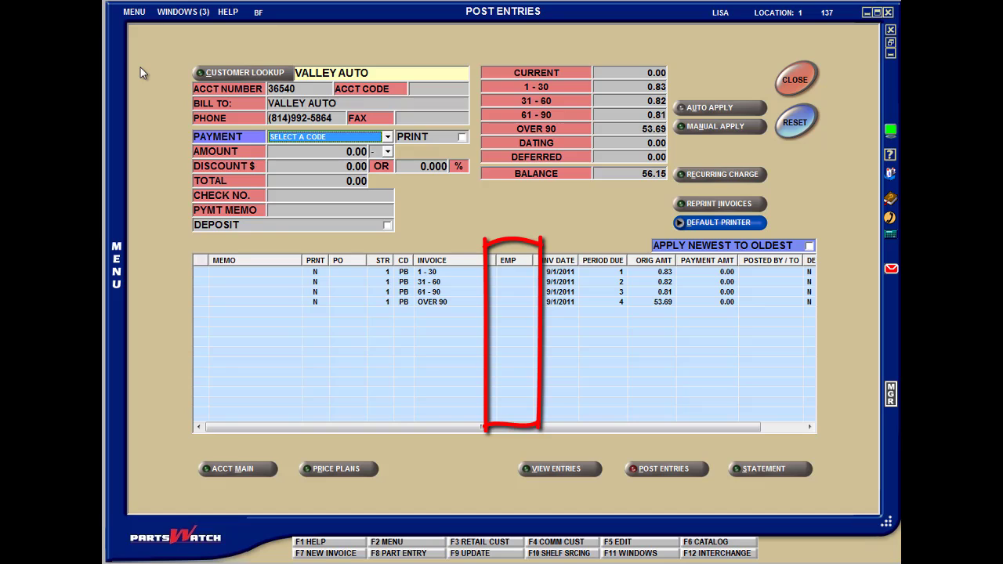
# Load the Career Autobody account by entering its account number in the customer lookup.
pyautogui.click(426, 75)
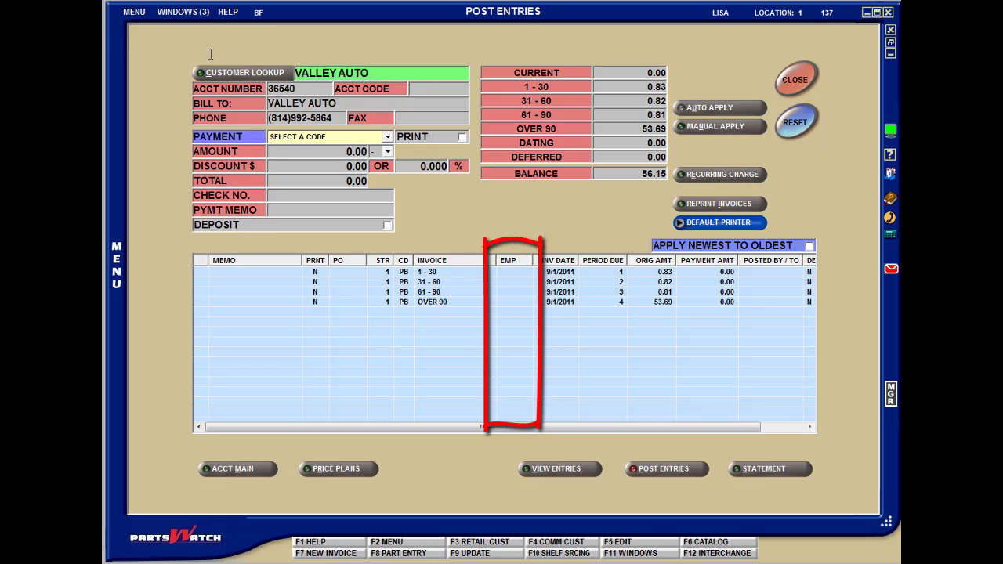
pyautogui.doubleClick(379, 69)
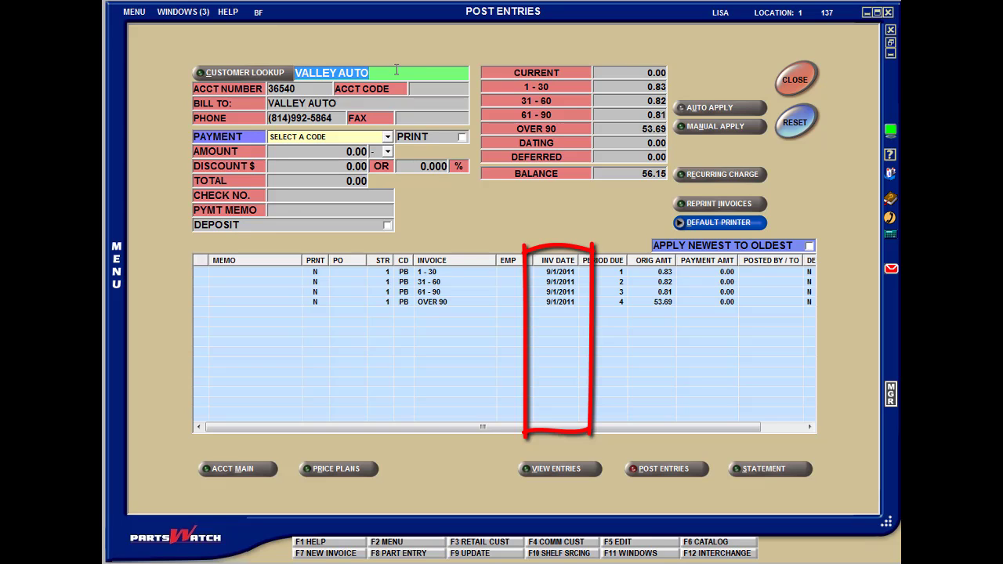
pyautogui.write('10500')
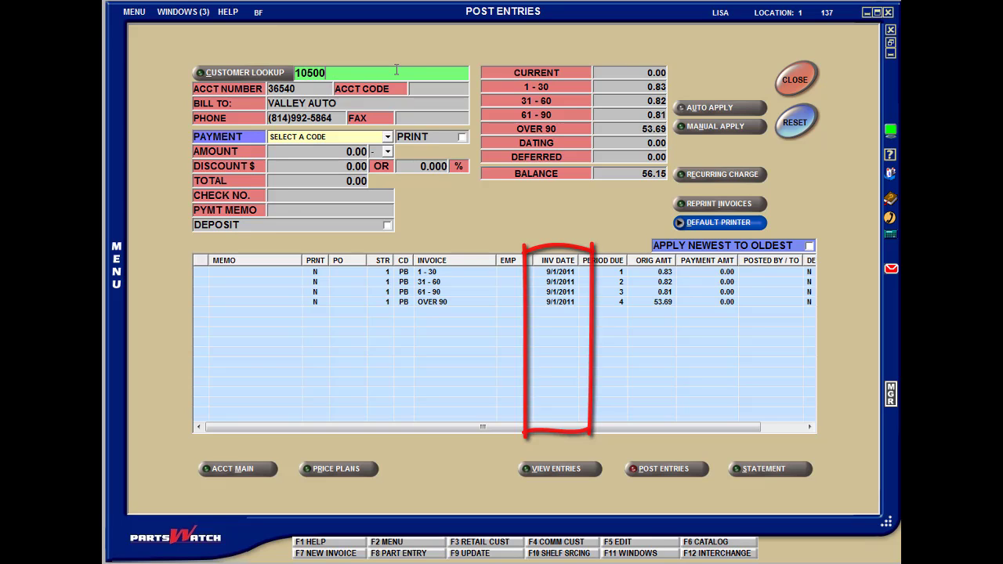
pyautogui.press('Return')
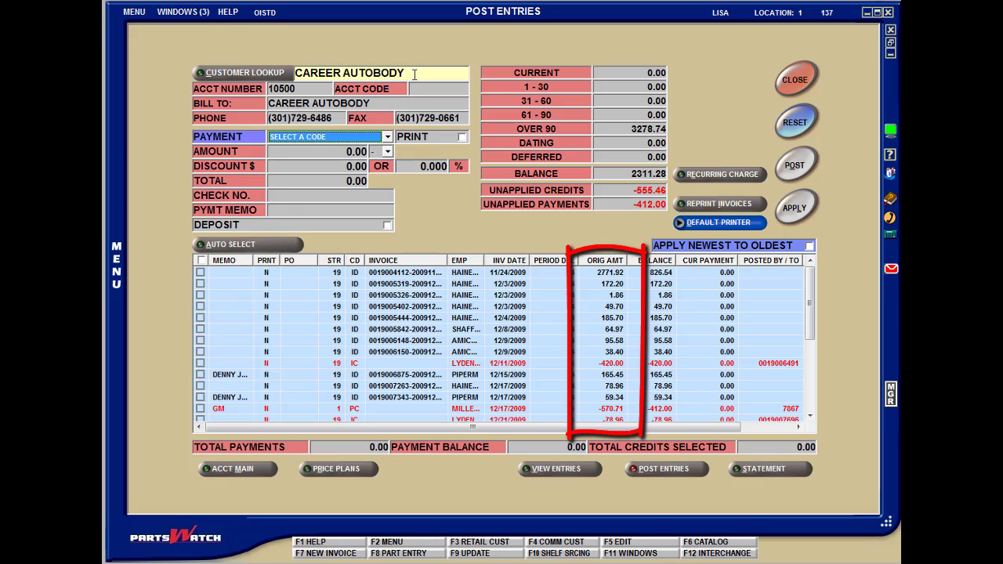
# Replace the loaded customer with Valley Auto using its account number to compare the entry columns.
pyautogui.click(414, 74)
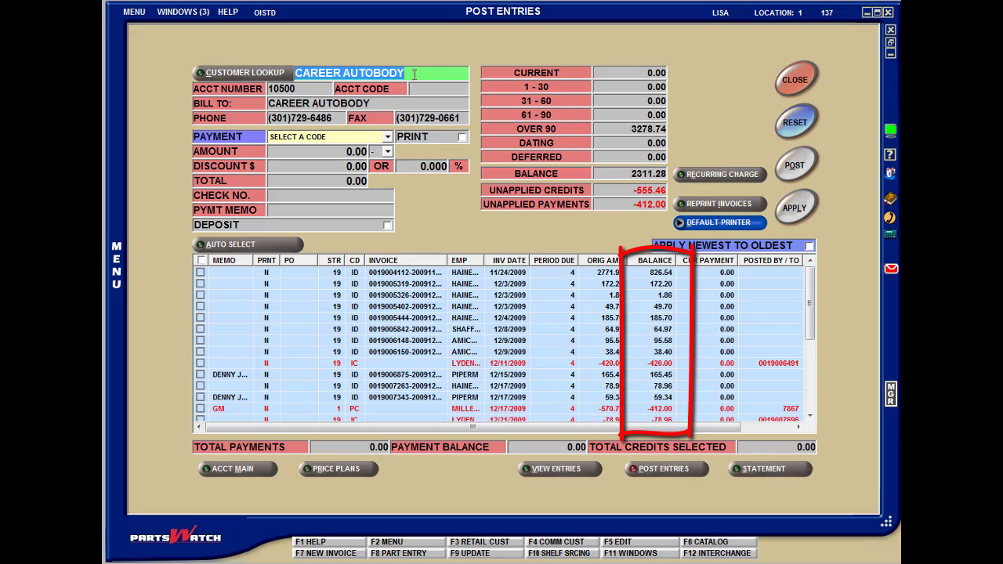
pyautogui.write('365')
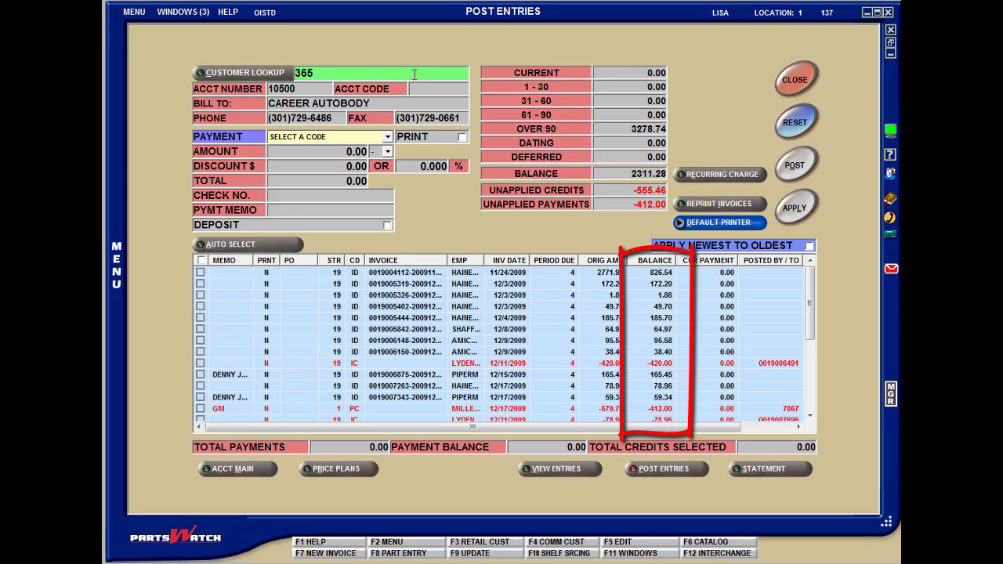
pyautogui.write('40')
pyautogui.press('Return')
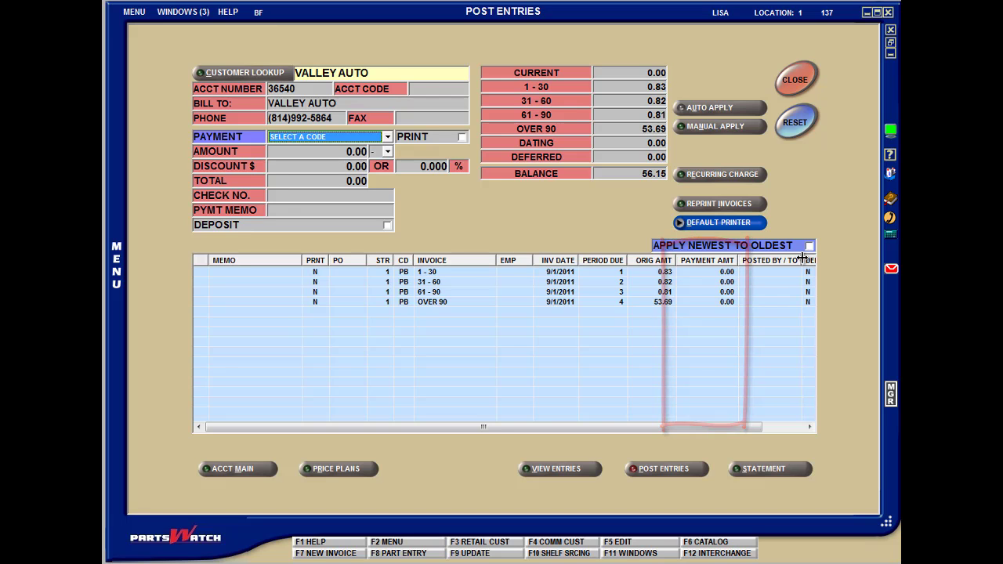
# Bring the Career Autobody account back into Post Entries using its account number.
pyautogui.click(380, 72)
pyautogui.write('10500')
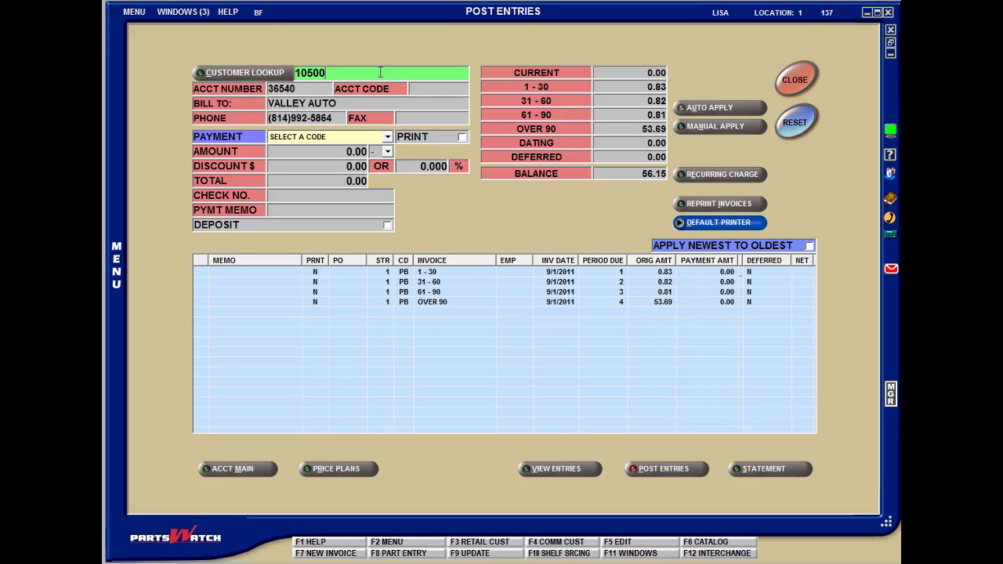
pyautogui.press('Return')
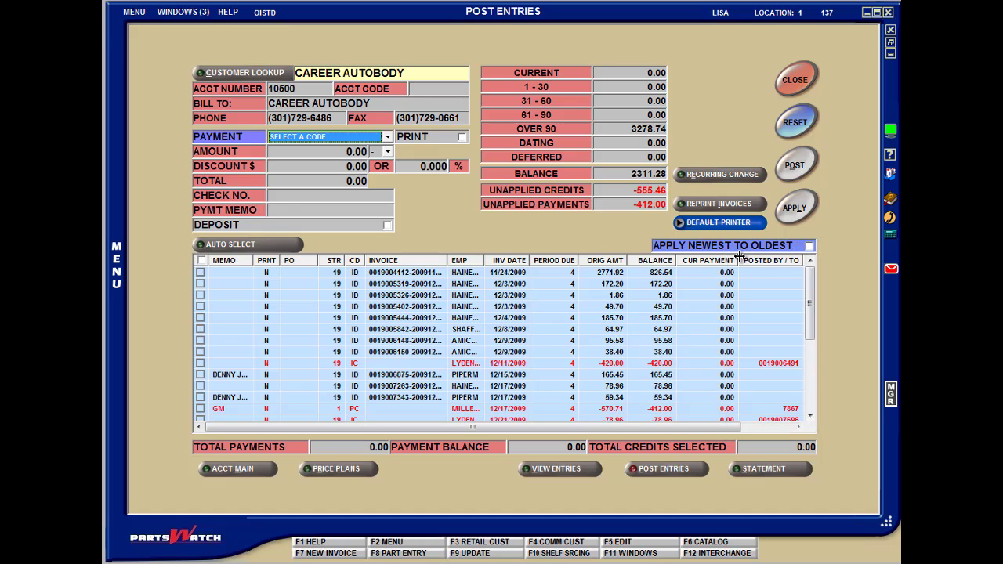
# Collapse the Cur Payment column of the invoice list to view the Deferred and Net columns.
pyautogui.moveTo(739, 256); pyautogui.dragTo(681, 259)
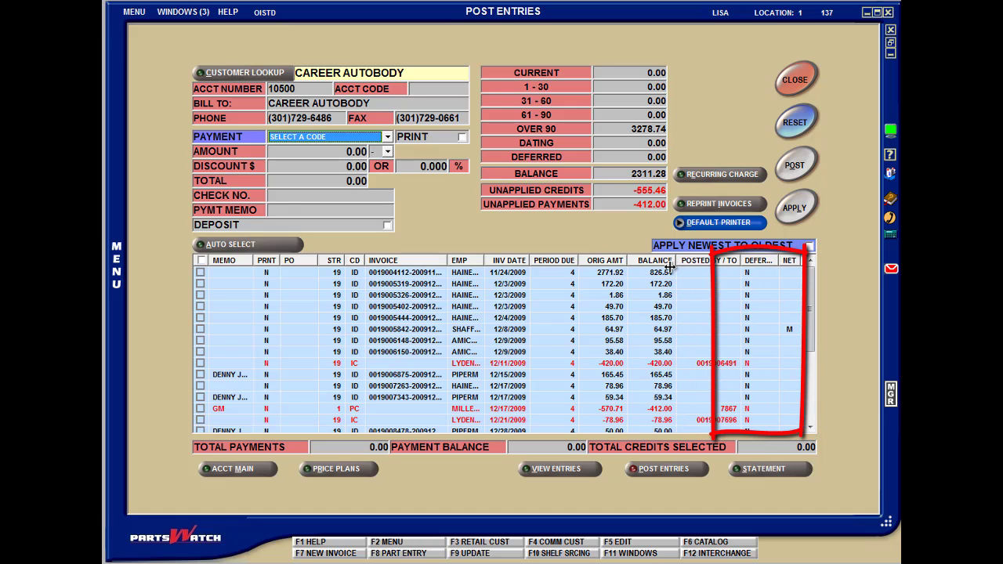
pyautogui.click(671, 272)
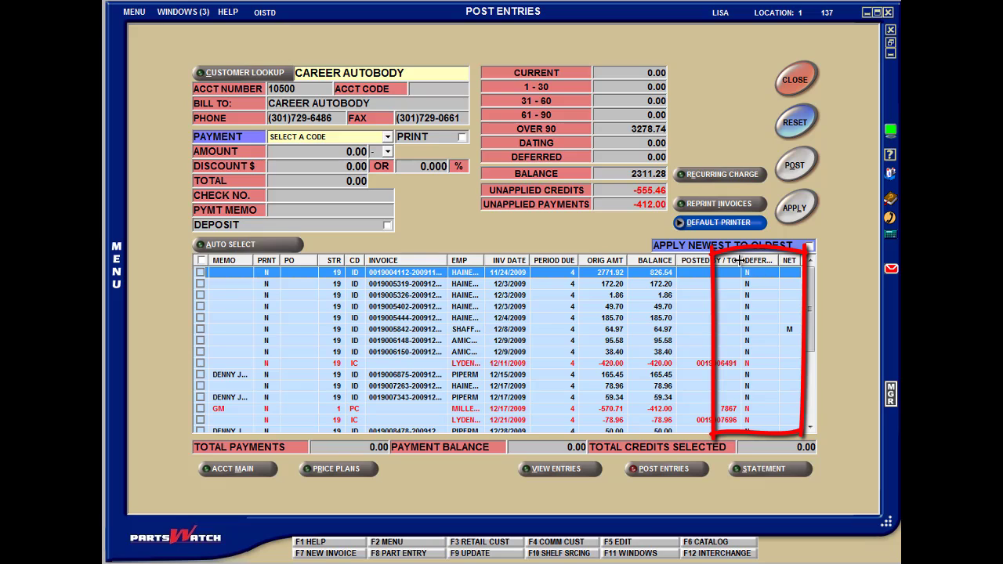
pyautogui.moveTo(736, 267); pyautogui.dragTo(777, 260)
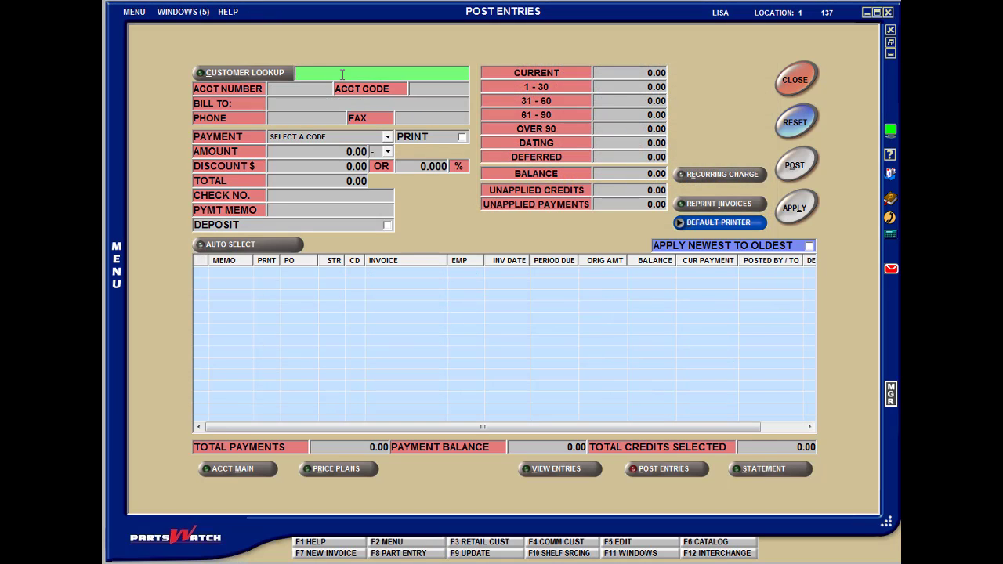
# Look up the Allen Motors account by its account number and choose the payment code PC - Payment Credit.
pyautogui.write('0520')
pyautogui.press('Return')
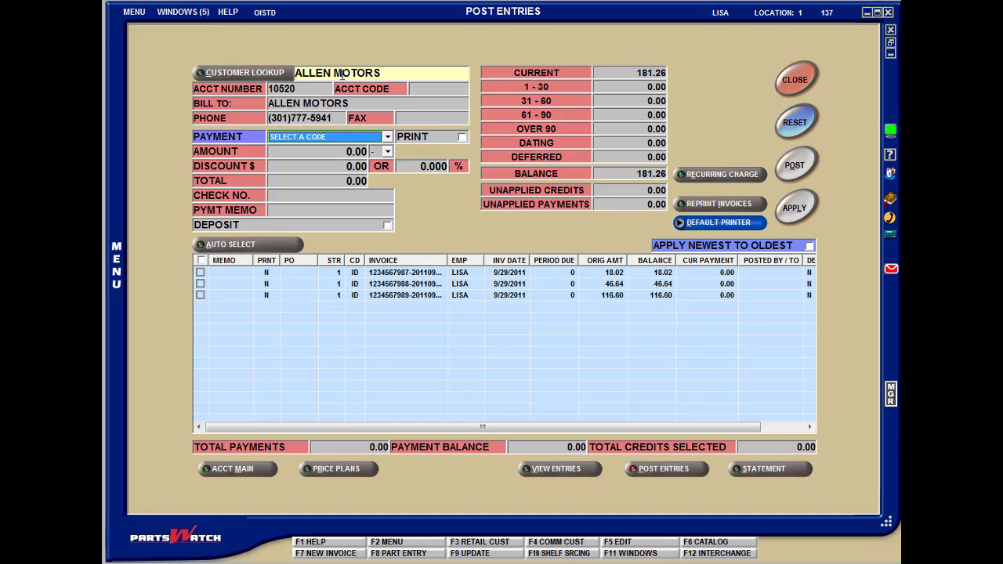
pyautogui.click(389, 137)
pyautogui.click(355, 159)
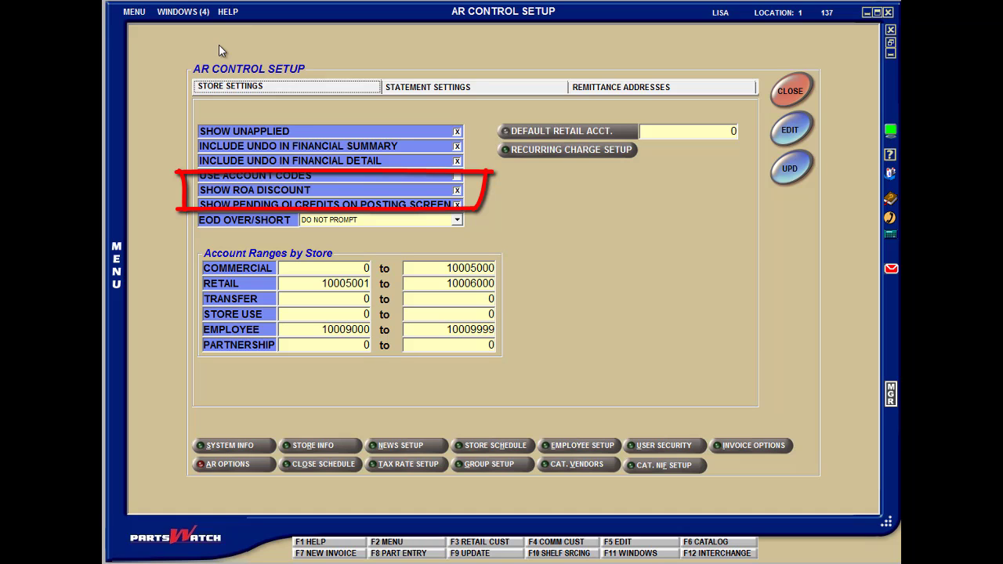
# View the popup security actions in the Override Security window, and return to Post Entries.
pyautogui.click(184, 13)
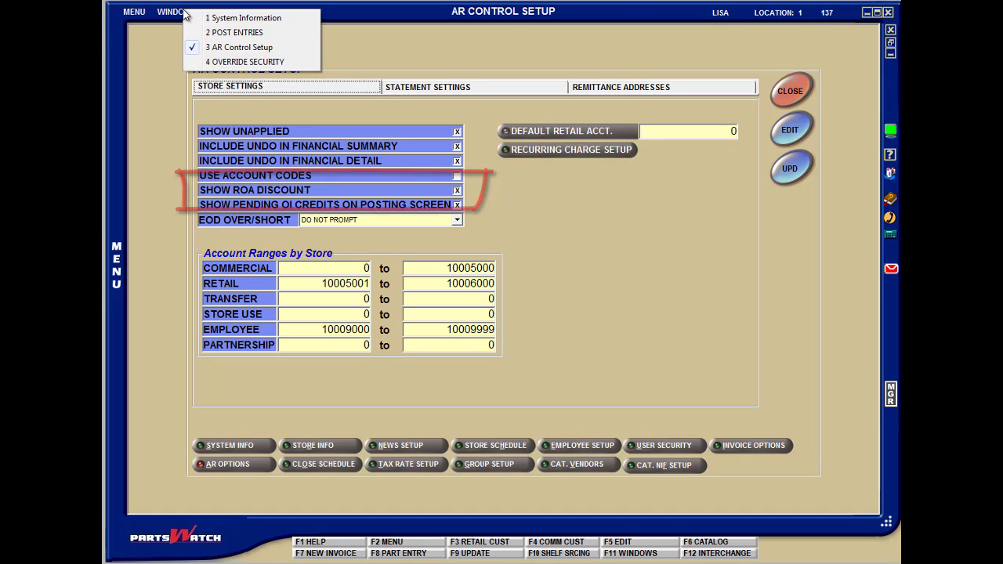
pyautogui.click(220, 62)
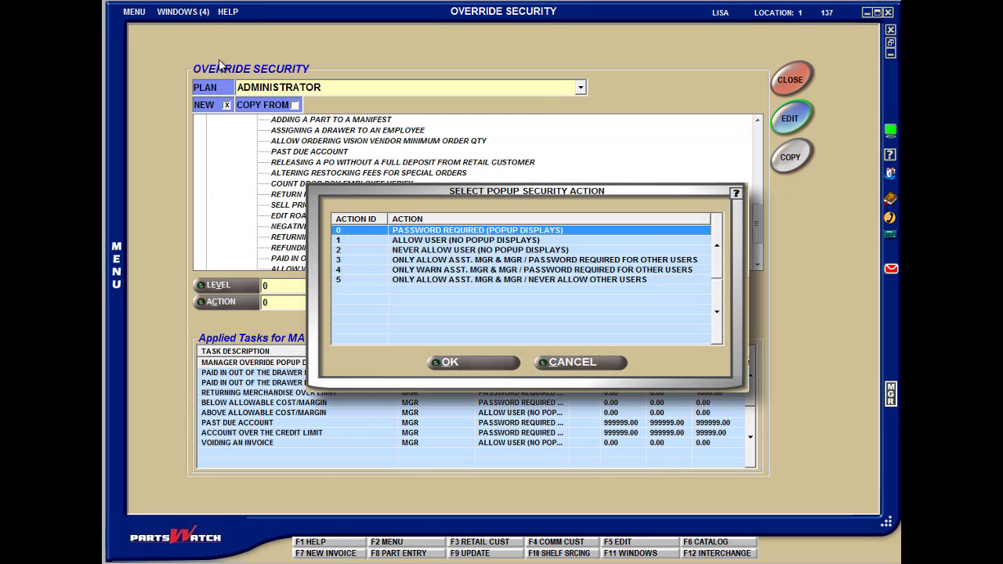
pyautogui.click(192, 15)
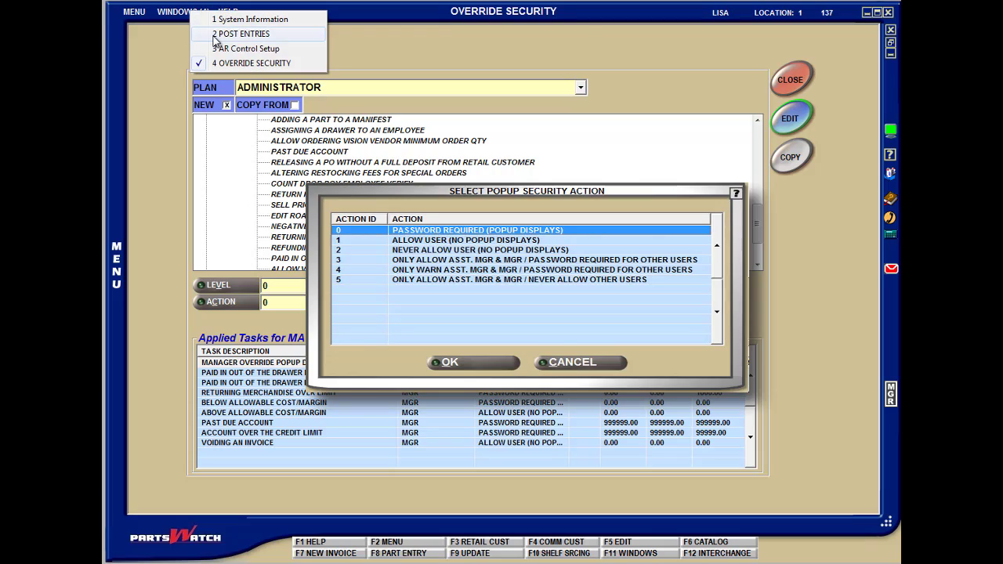
pyautogui.click(213, 35)
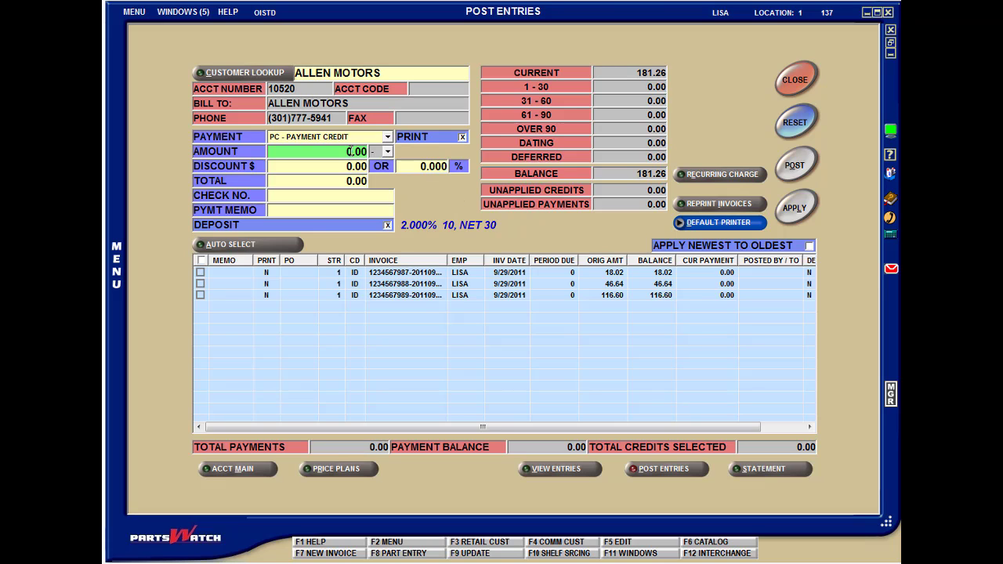
# Enter a payment amount of 177.63 for Allen Motors with a 2.000% discount.
pyautogui.click(352, 151)
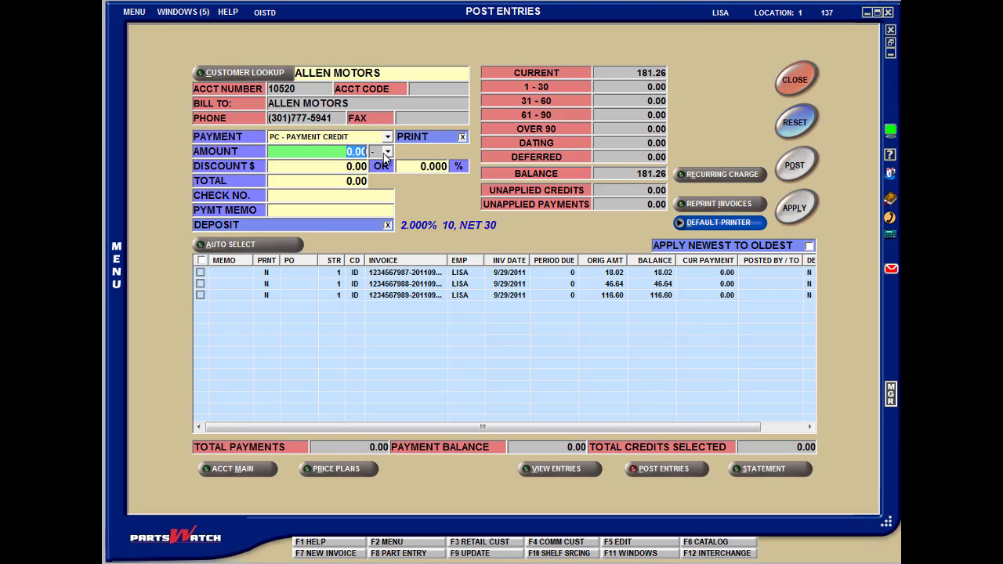
pyautogui.write('177.63')
pyautogui.press('Return')
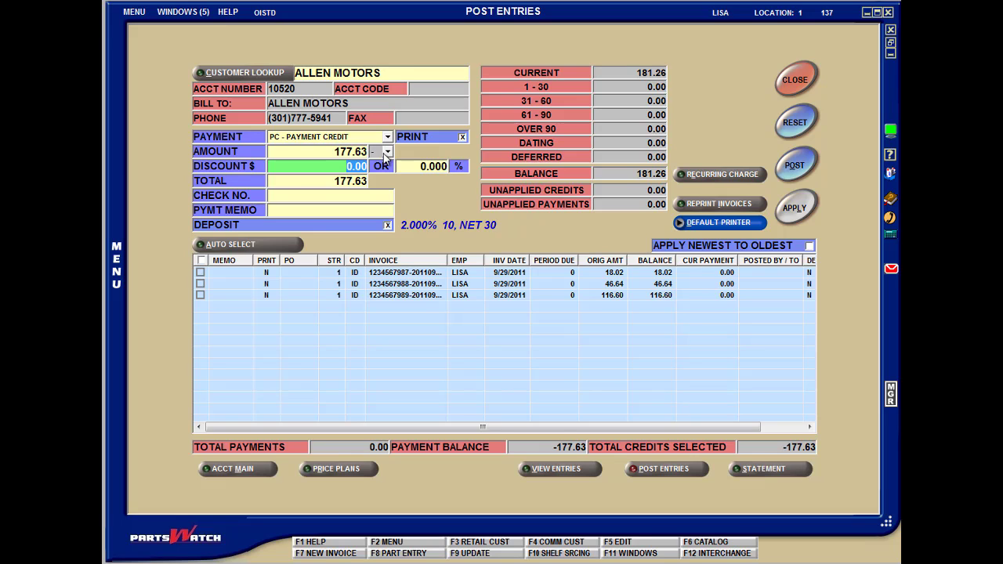
pyautogui.click(449, 168)
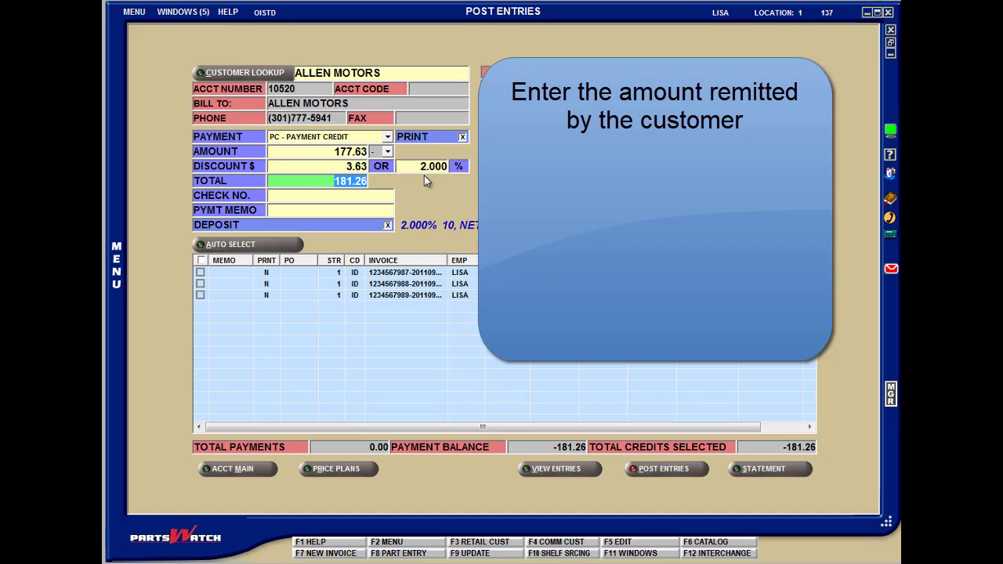
# Clear the payment amount and discount, and enter 181.26 as the payment total.
pyautogui.press('Delete')
pyautogui.click(351, 166)
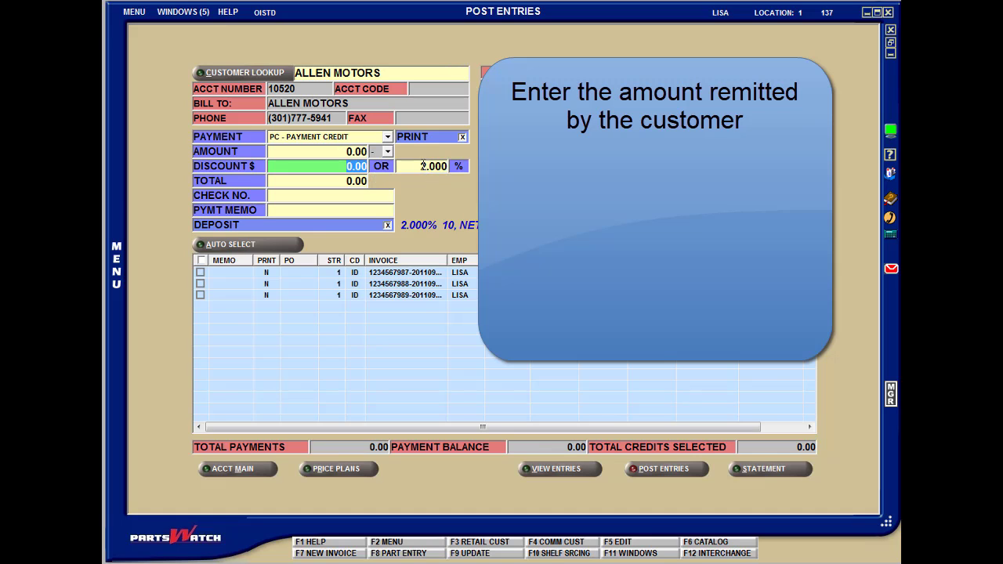
pyautogui.click(425, 166)
pyautogui.press('Tab')
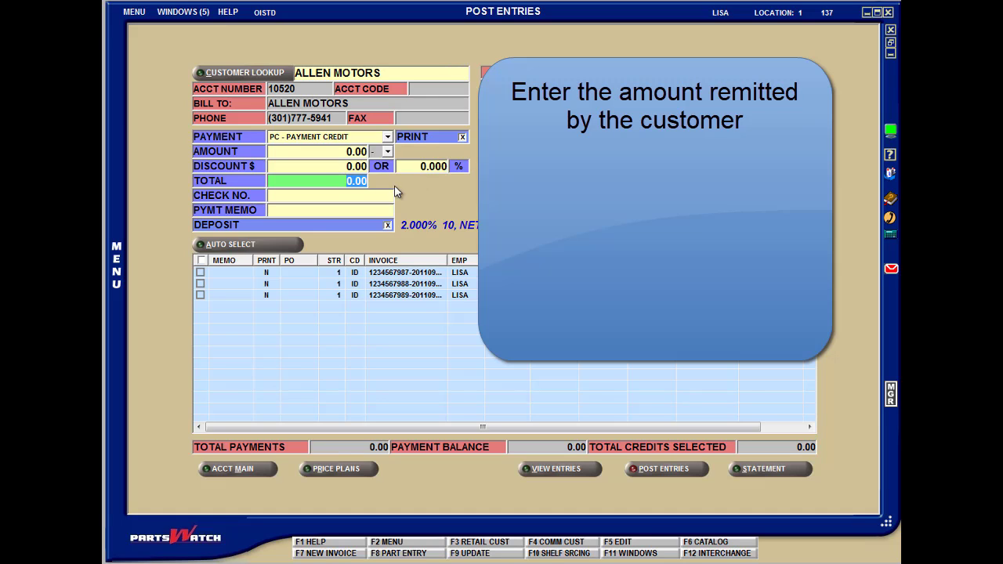
pyautogui.write('181.26')
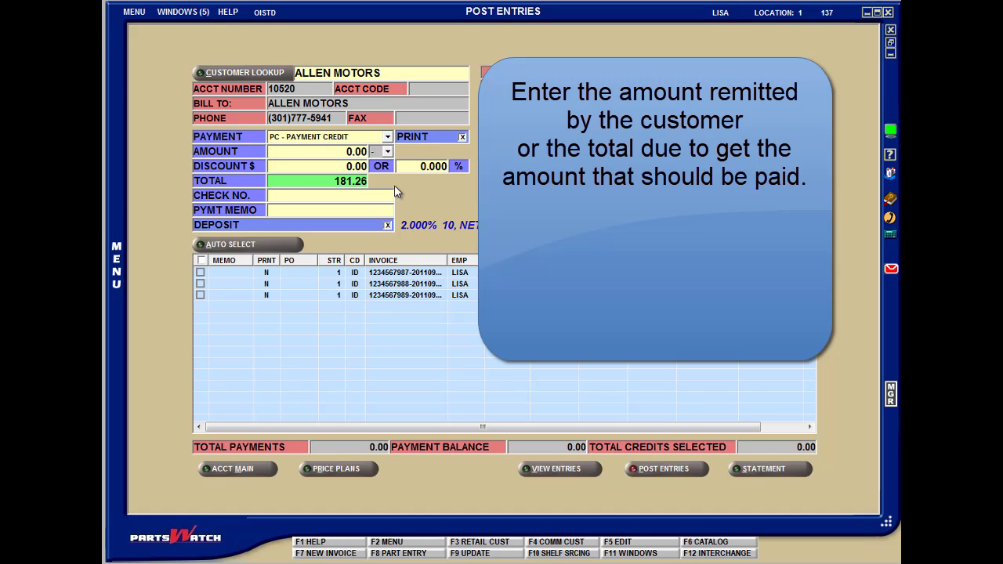
pyautogui.press('Return')
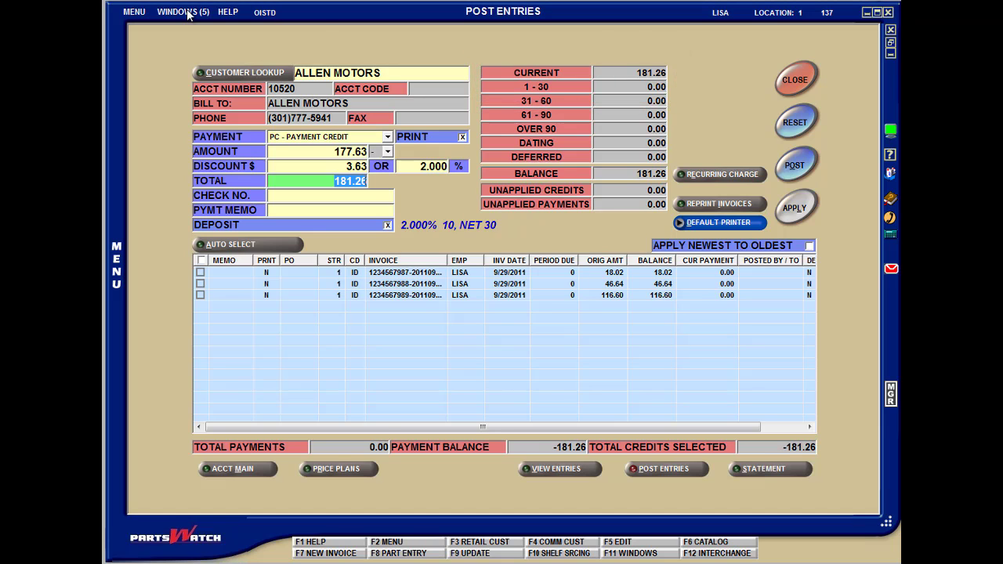
# Open the statement setup of the Allen Motors account in Main Account Entry.
pyautogui.click(188, 12)
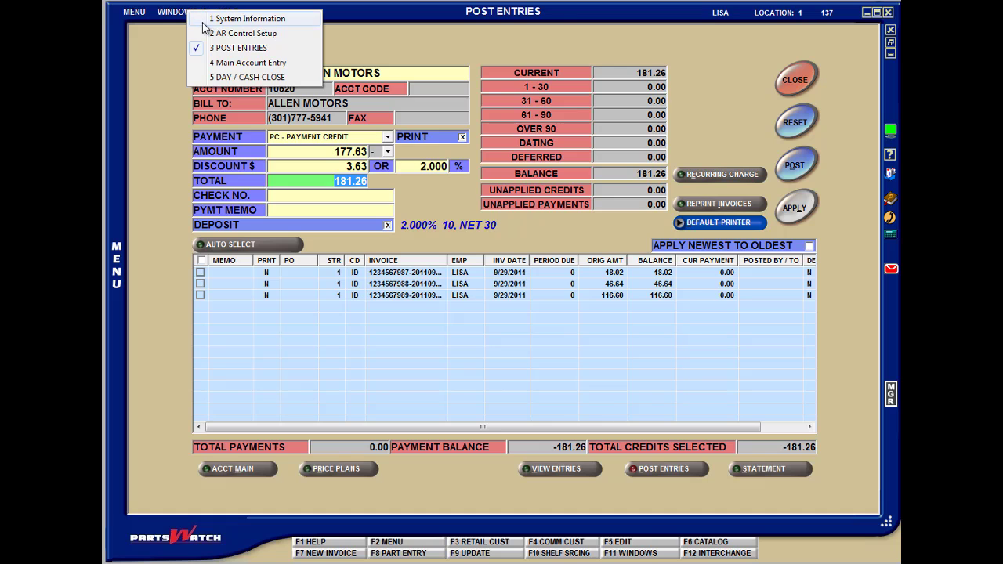
pyautogui.click(235, 62)
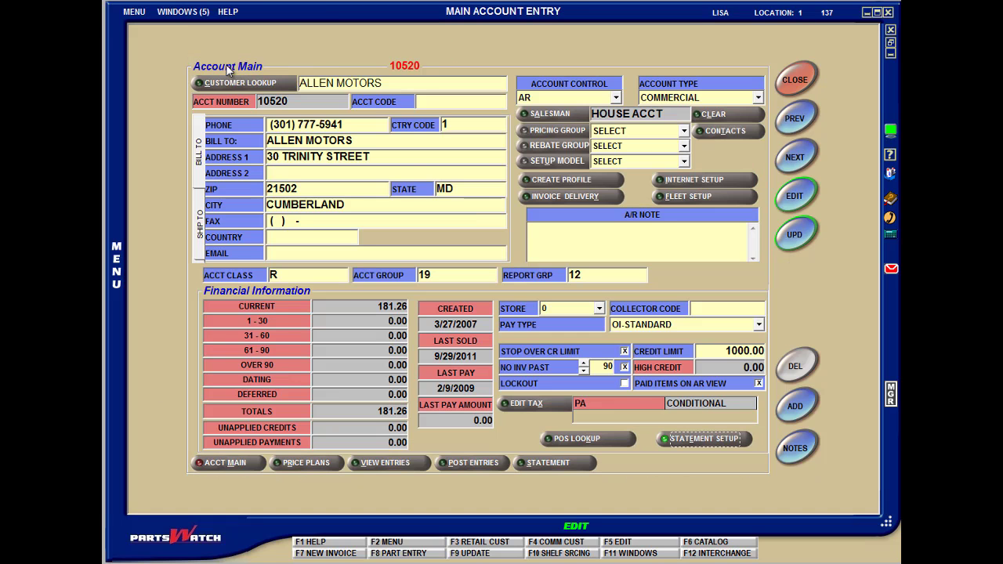
pyautogui.click(709, 438)
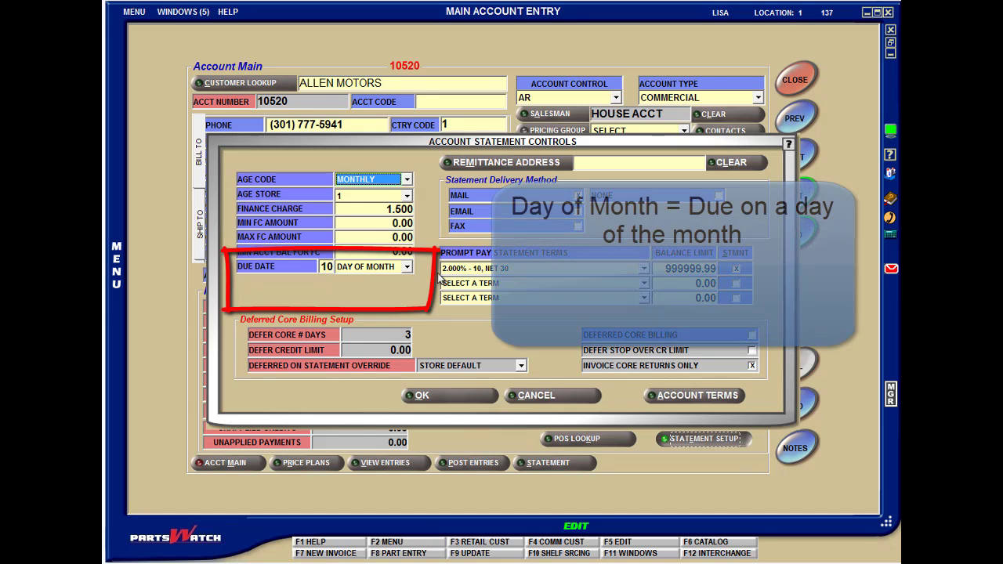
# Try the Days option for the statement due date, restore Day of Month and cancel the statement controls.
pyautogui.click(408, 267)
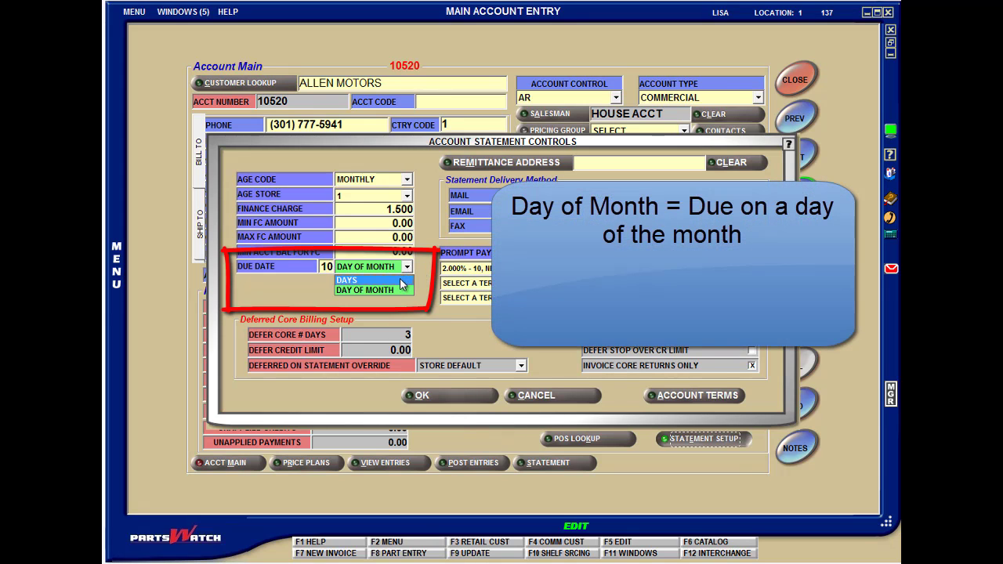
pyautogui.click(400, 278)
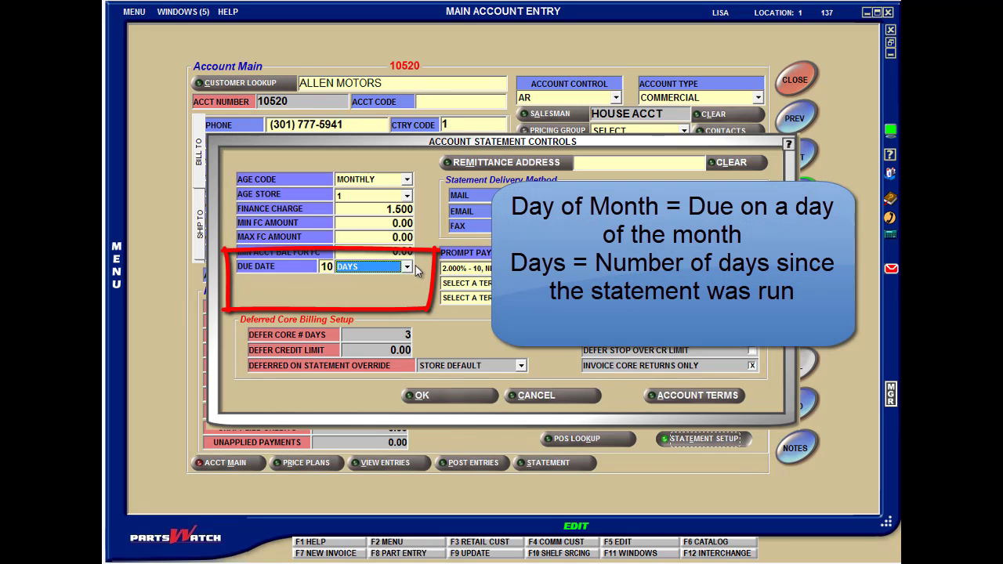
pyautogui.click(407, 267)
pyautogui.click(367, 290)
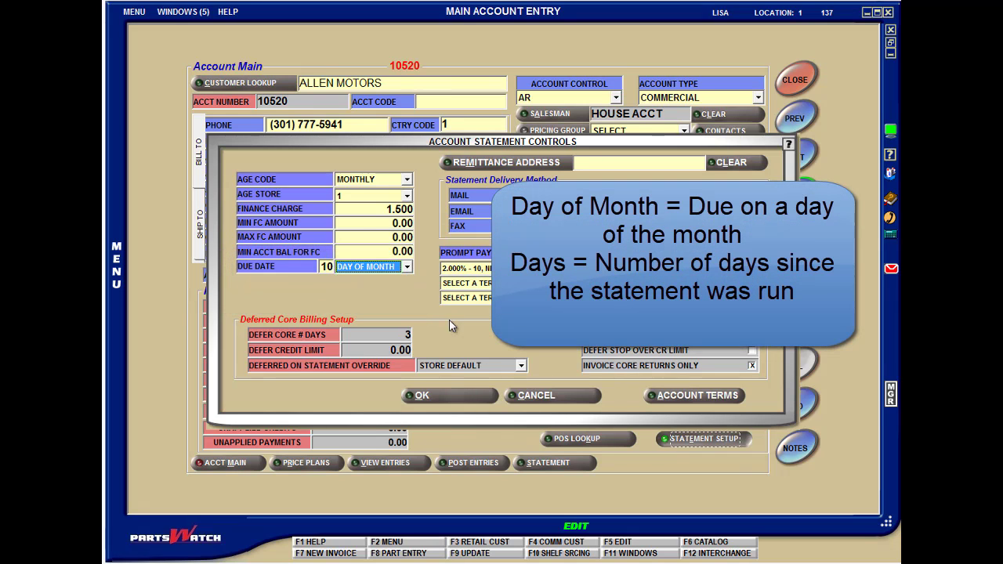
pyautogui.click(571, 390)
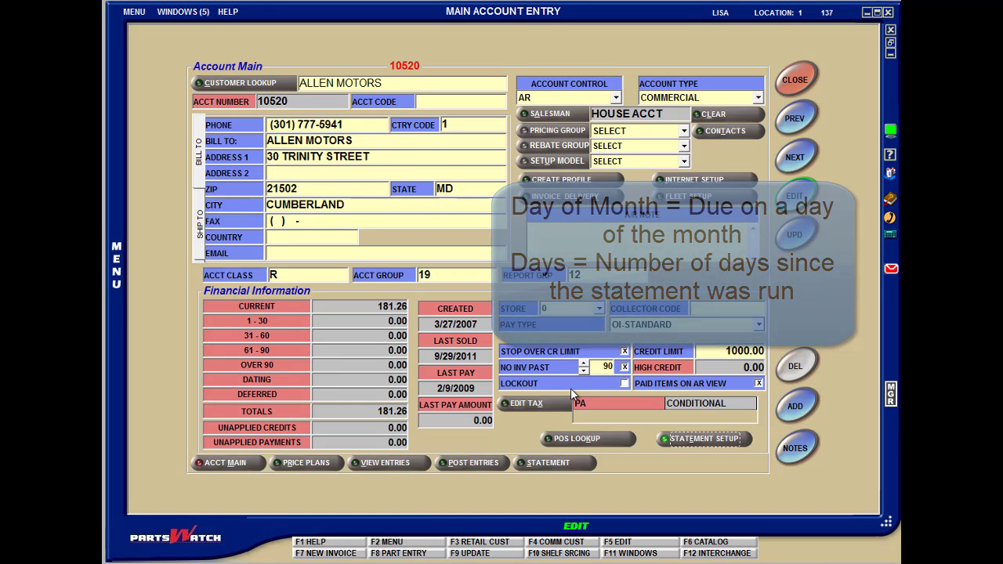
# Return to the Post Entries window for Allen Motors.
pyautogui.click(205, 12)
pyautogui.click(224, 48)
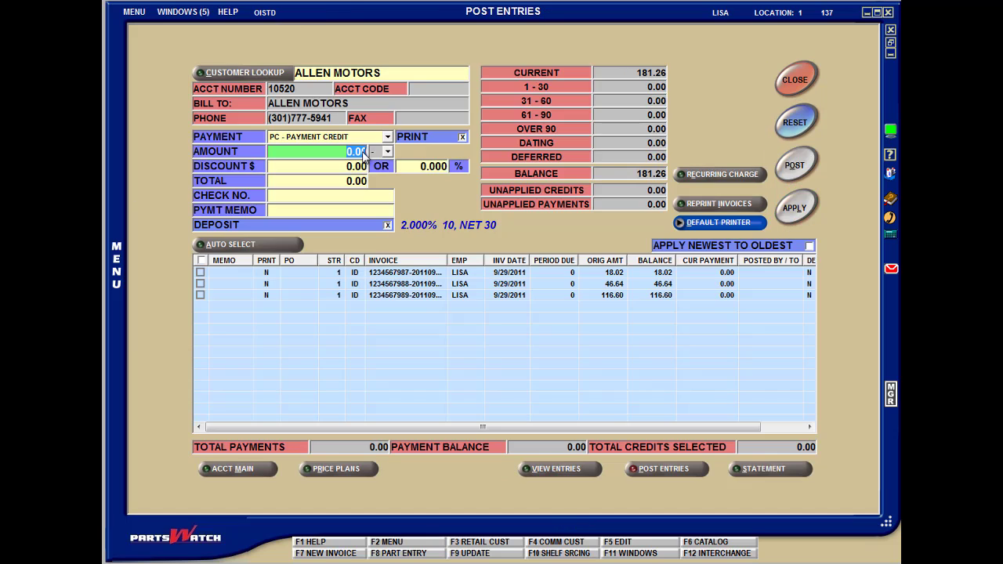
# Try a payment amount of 100.00 with a 2% discount for Allen Motors, and clear the amount and discount.
pyautogui.write('100')
pyautogui.press('Tab')
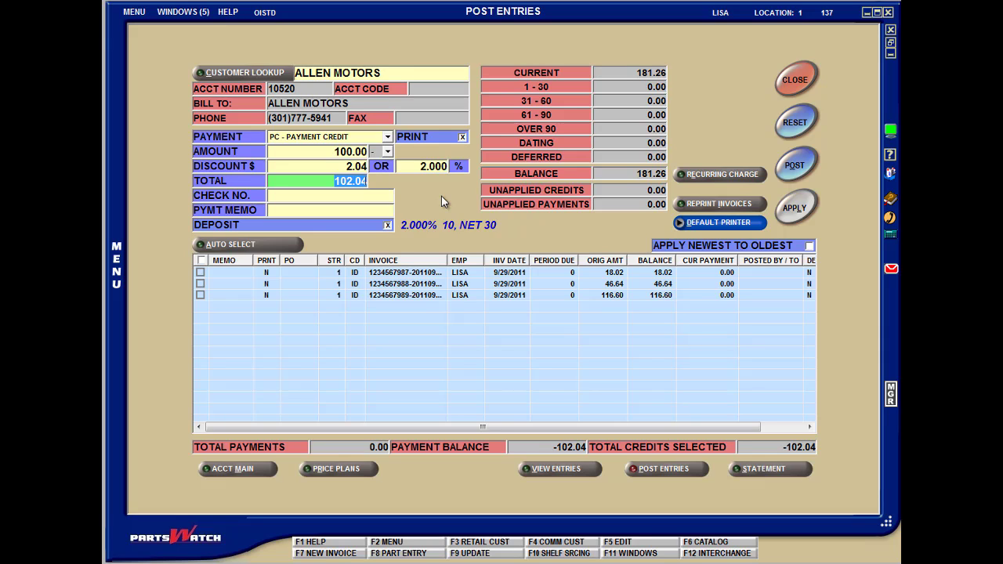
pyautogui.hotkey('shift', 'Tab')
pyautogui.press('Delete')
pyautogui.press('Tab')
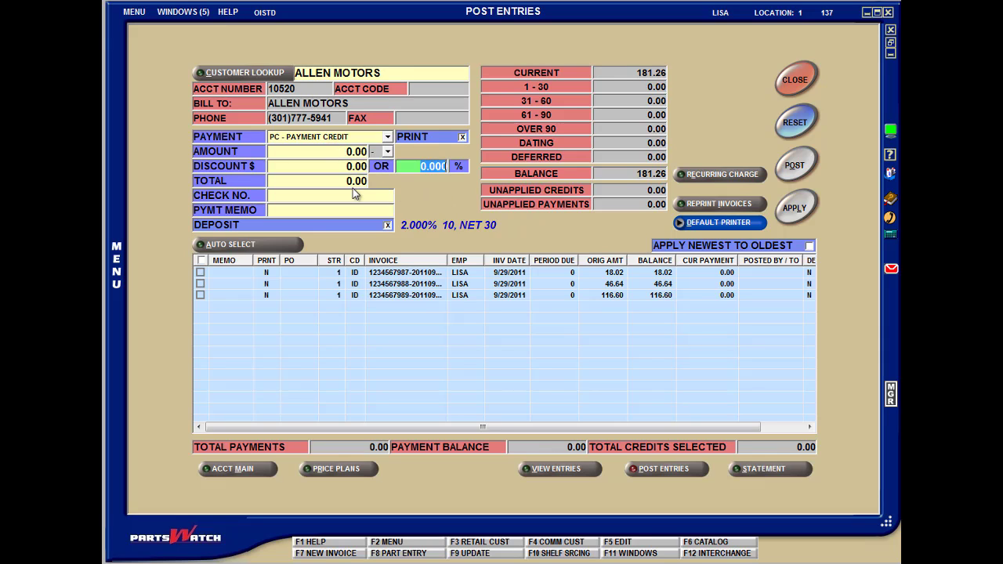
# Enter 181.26 as the payment total and 3.63 as the dollar discount.
pyautogui.click(343, 152)
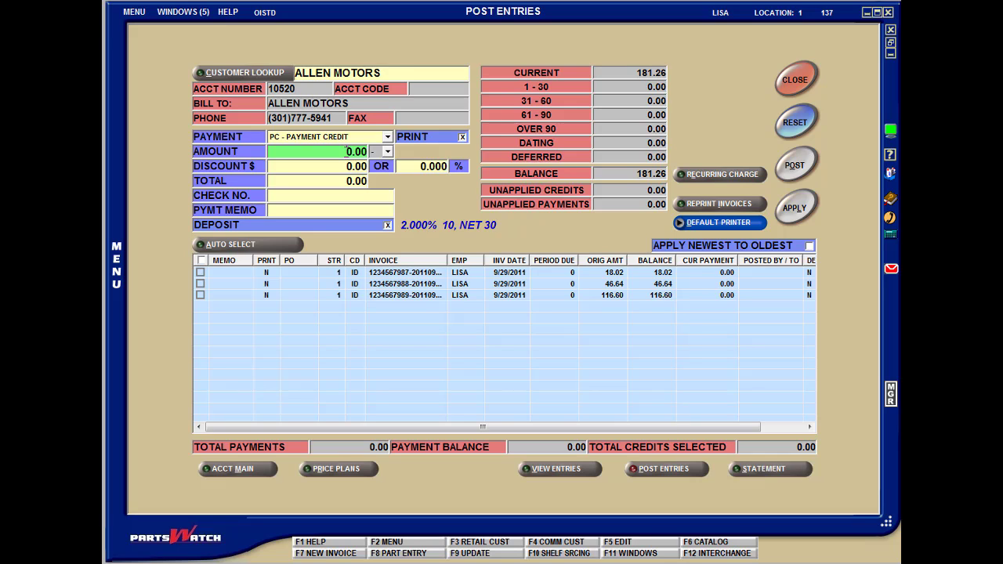
pyautogui.press('Tab')
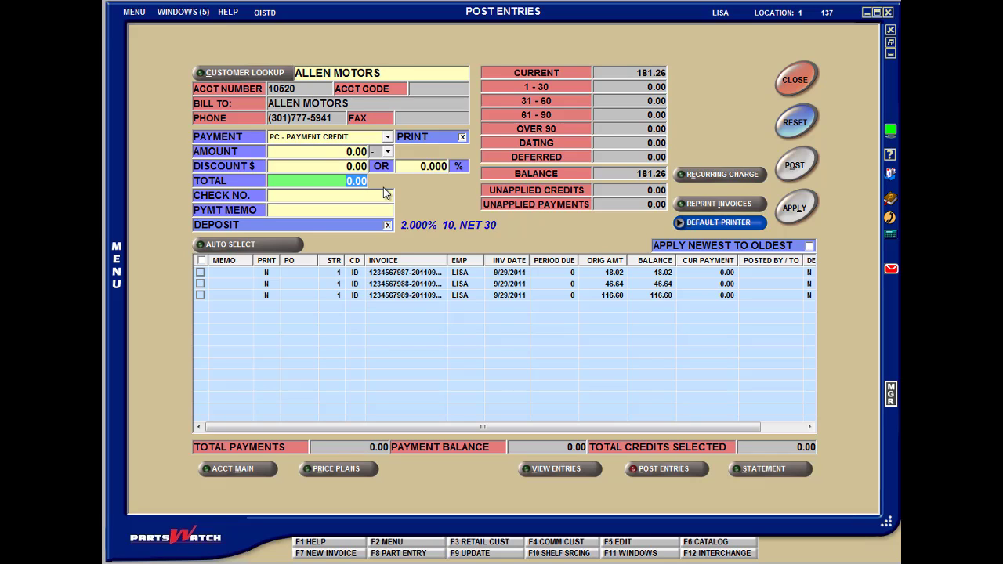
pyautogui.write('181.26')
pyautogui.press('Tab')
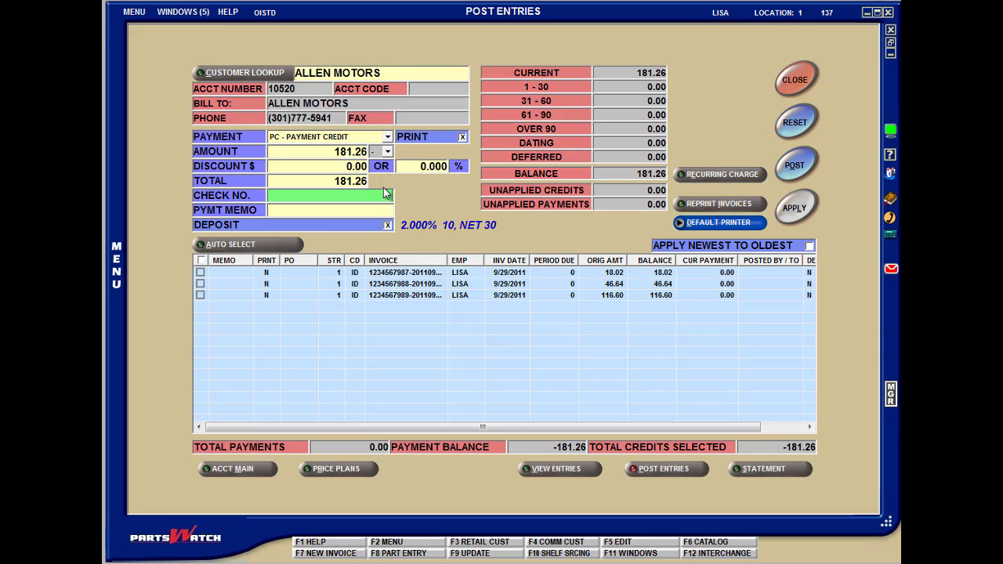
pyautogui.click(348, 166)
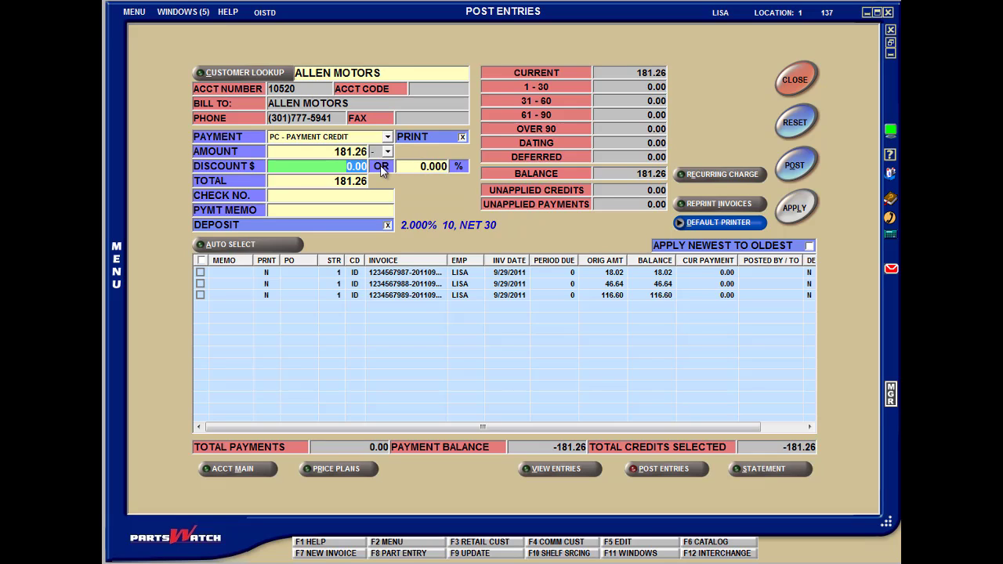
pyautogui.write('3.63')
pyautogui.press('Return')
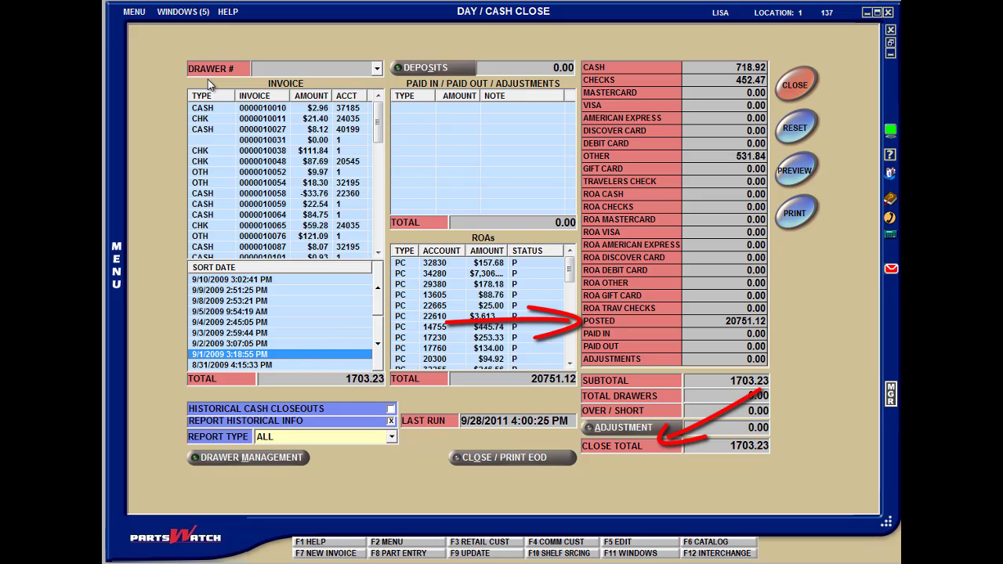
# Return to the Post Entries window from Day / Cash Close and turn off the Print option for the payment.
pyautogui.click(194, 11)
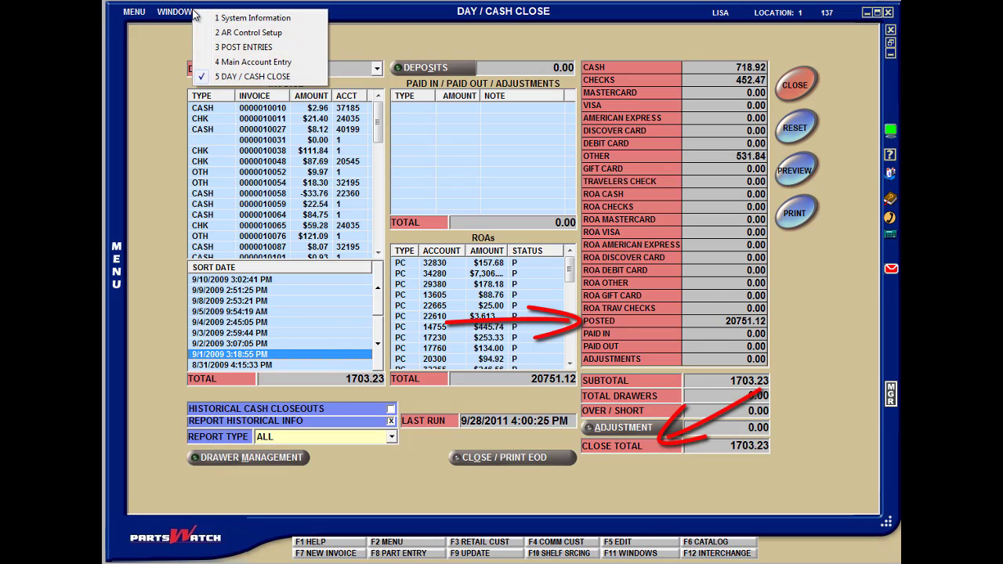
pyautogui.click(212, 45)
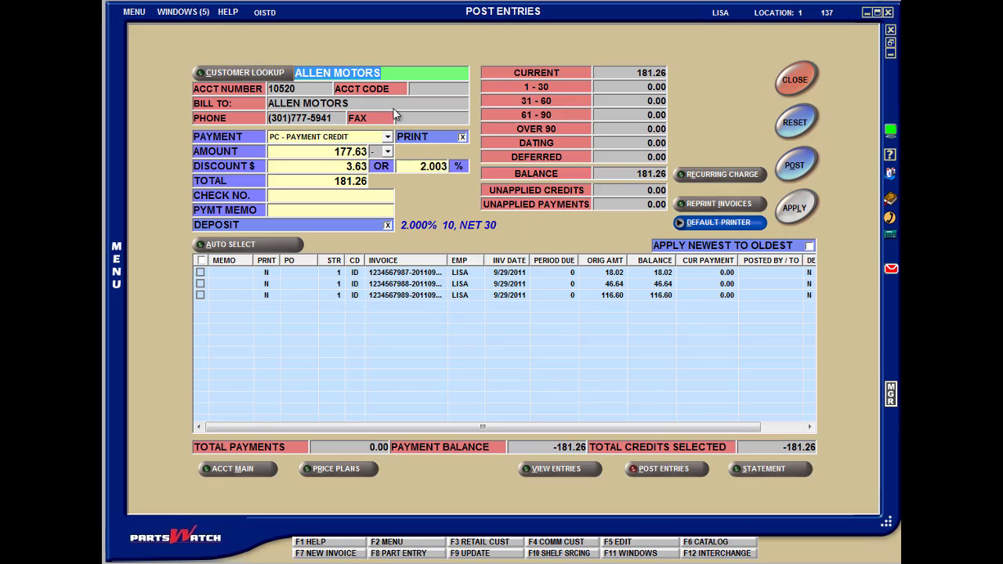
pyautogui.click(461, 136)
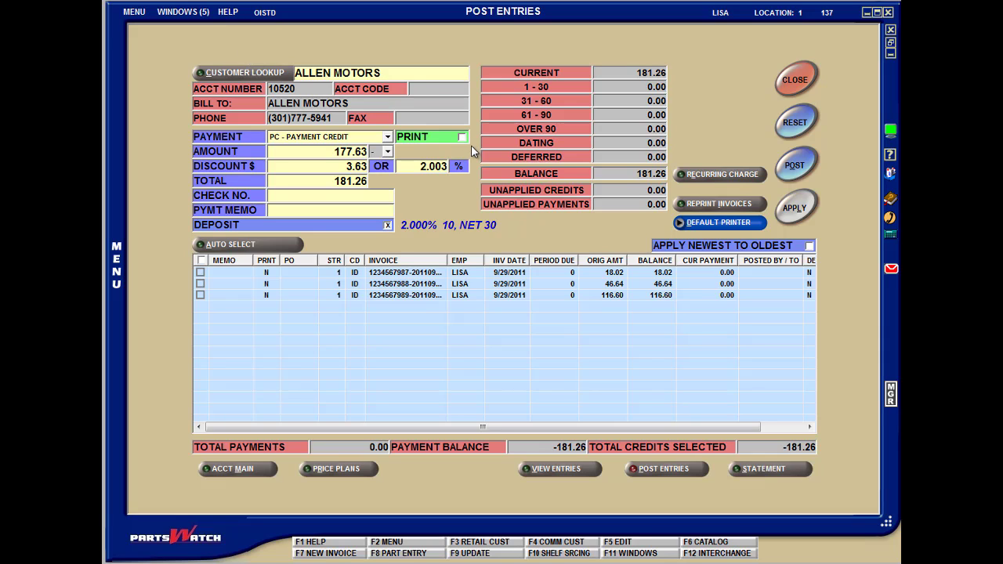